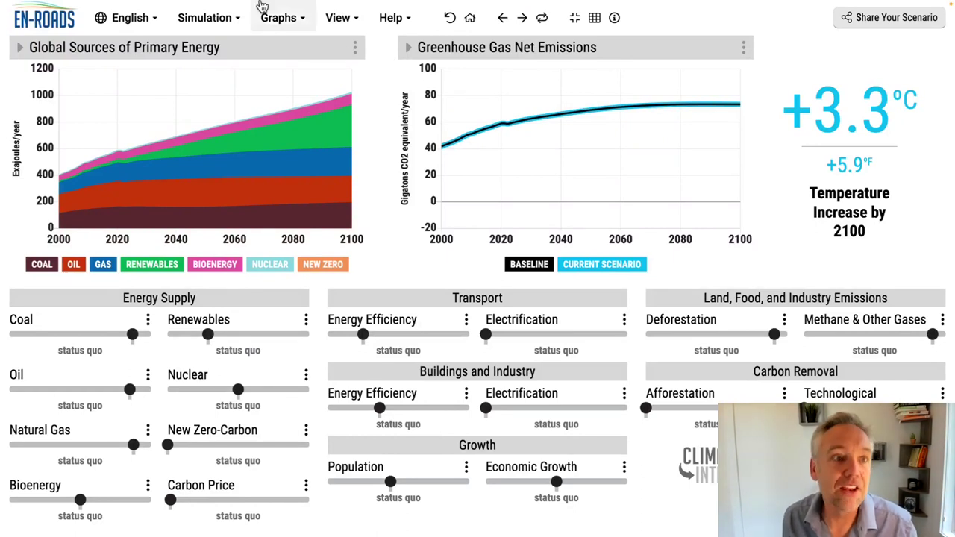
Show Electric Share of Transport Sales in the first graph and Electric Share of Total Transport in the second
{"action": "left_click", "coordinate": [152, 61]}
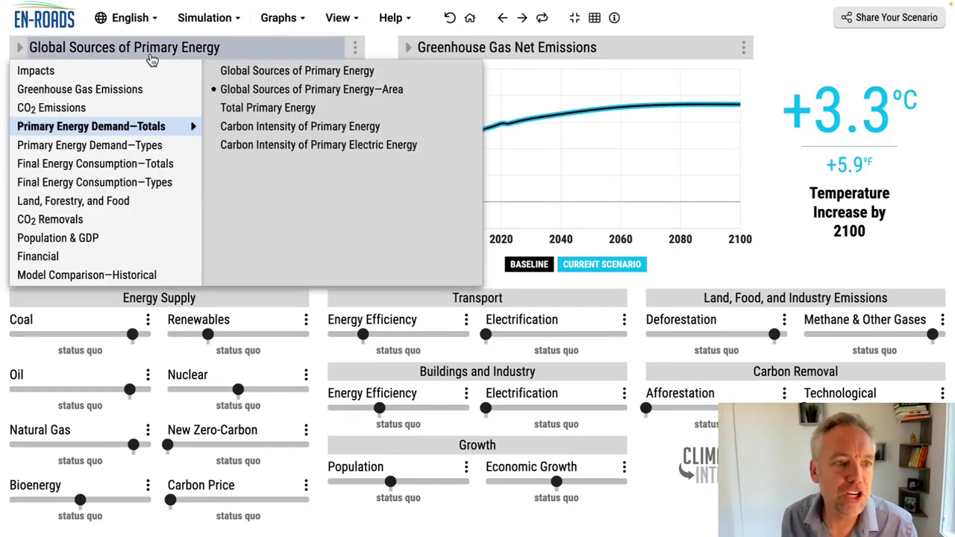
{"action": "mouse_move", "coordinate": [148, 185]}
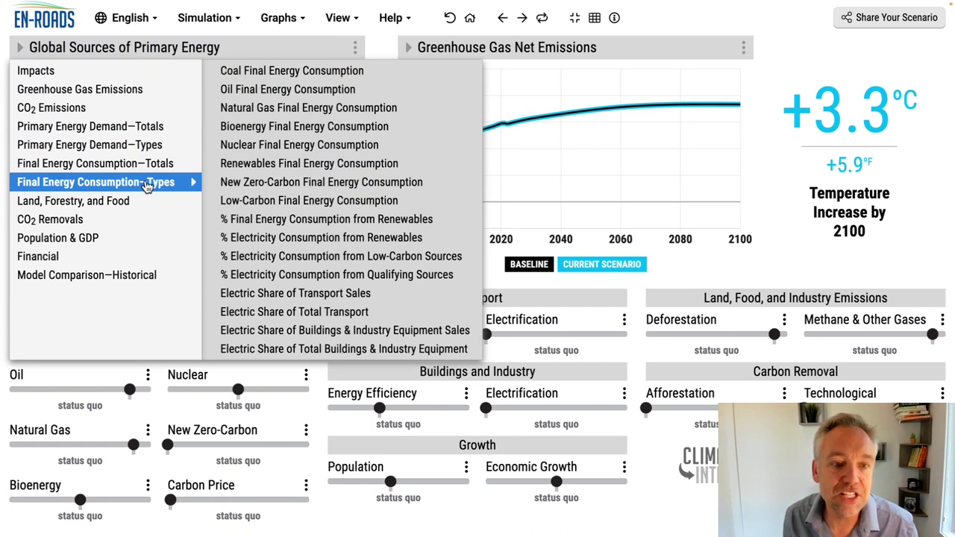
{"action": "left_click", "coordinate": [321, 298]}
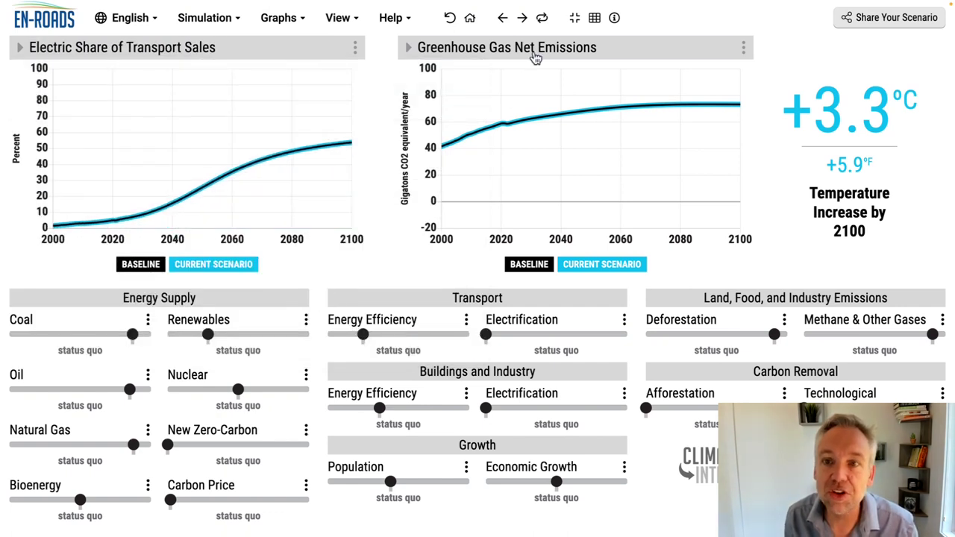
{"action": "left_click", "coordinate": [535, 53]}
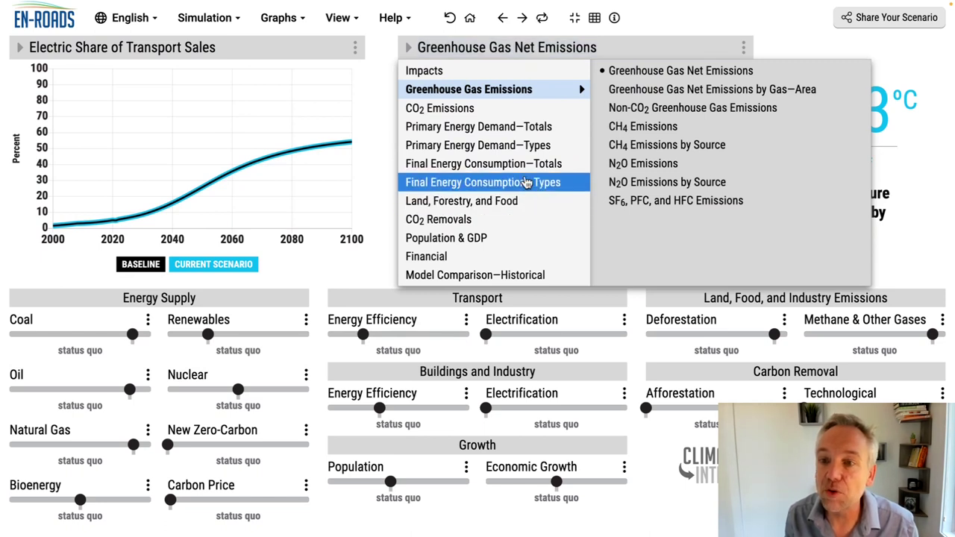
{"action": "mouse_move", "coordinate": [527, 183]}
{"action": "left_click", "coordinate": [679, 312]}
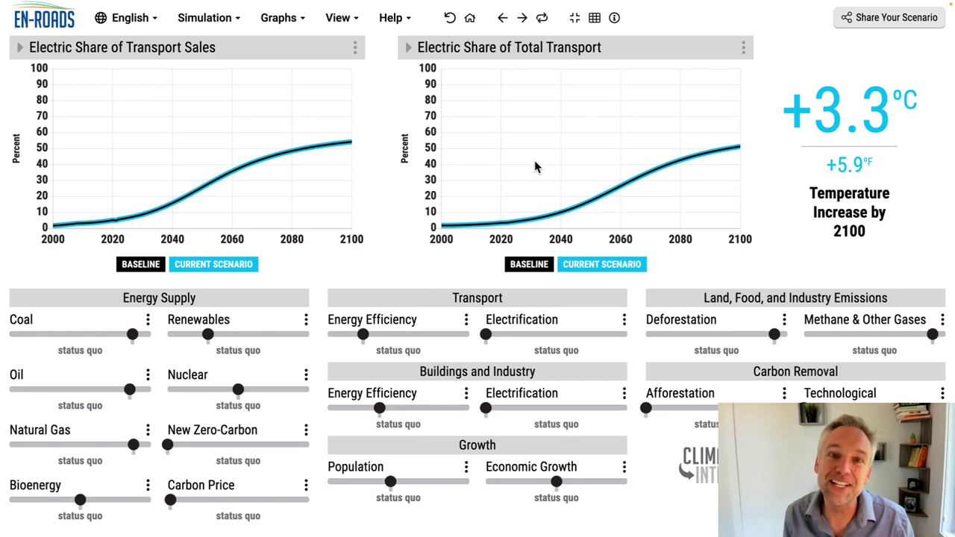
Open the detailed Transport Electrification settings and examine the Cost Ratio of Electric to Oil-Powered Transport as the related graph
{"action": "mouse_move", "coordinate": [147, 217]}
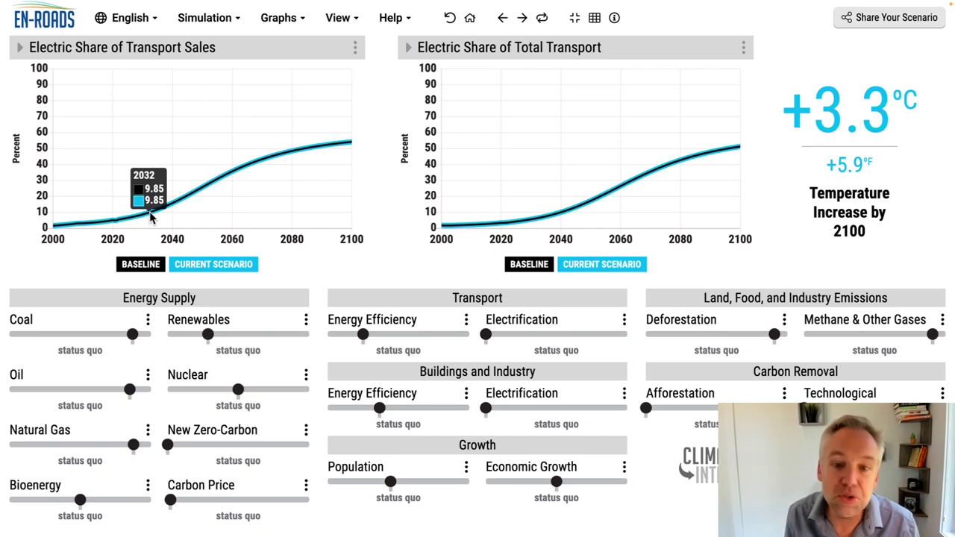
{"action": "mouse_move", "coordinate": [556, 219]}
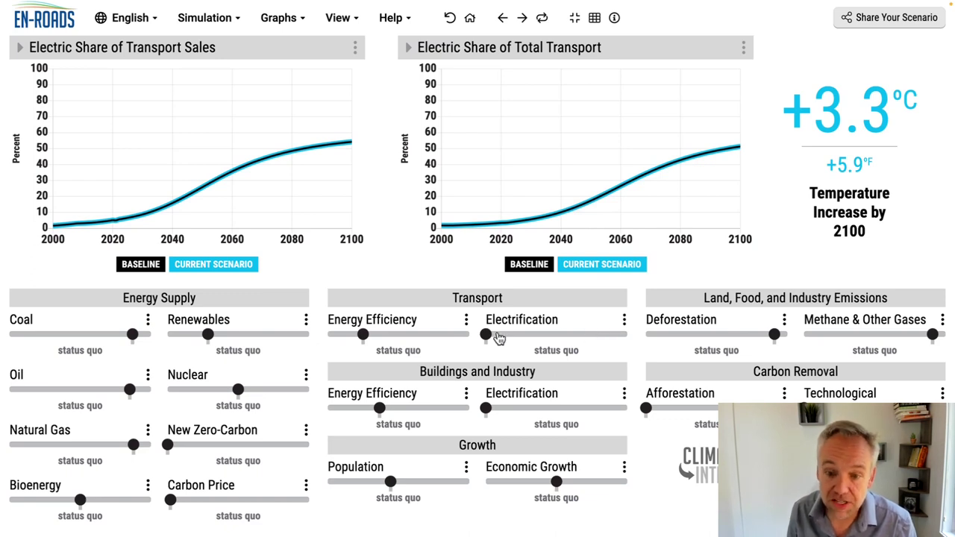
{"action": "left_click", "coordinate": [624, 322]}
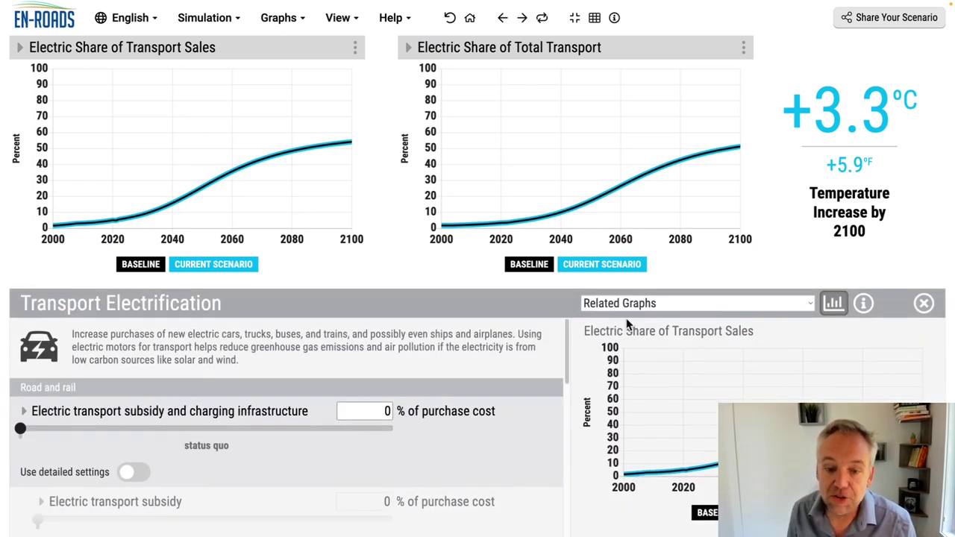
{"action": "left_click", "coordinate": [675, 304]}
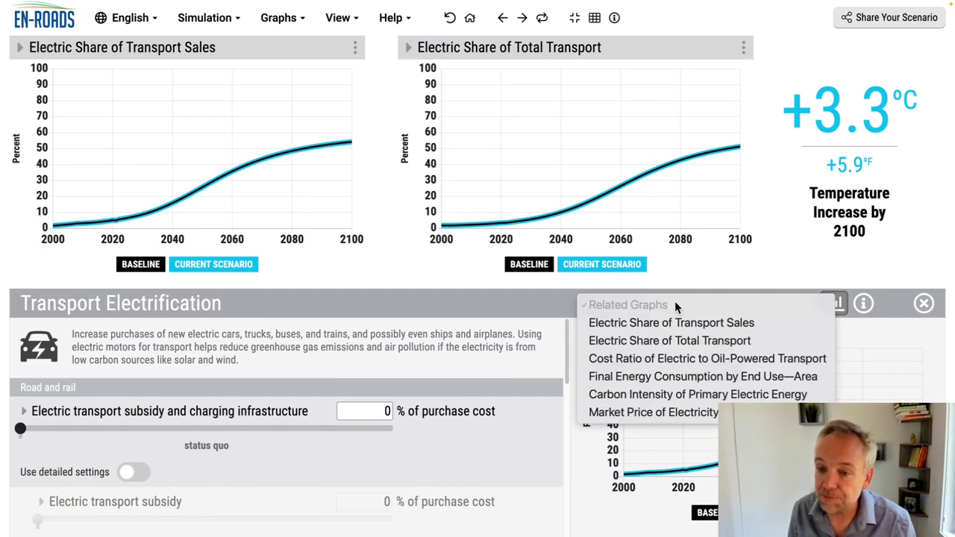
{"action": "left_click", "coordinate": [688, 361]}
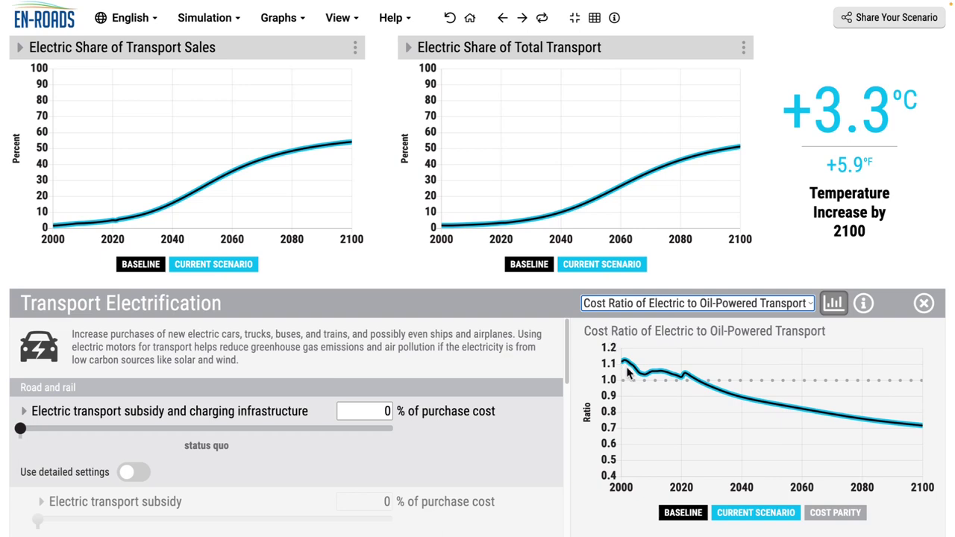
{"action": "mouse_move", "coordinate": [629, 368]}
{"action": "mouse_move", "coordinate": [704, 385]}
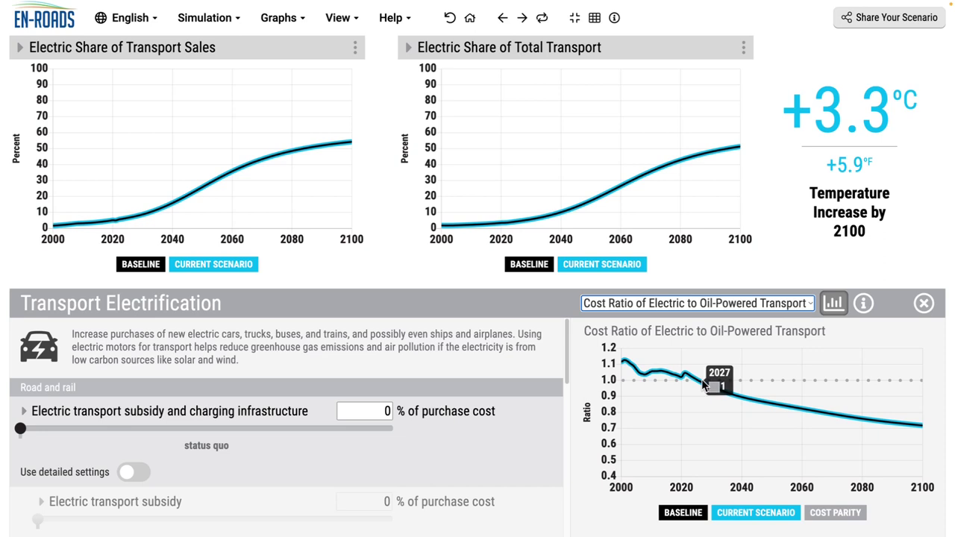
Try an electric transport subsidy of 34% of purchase cost using the detailed settings, and reset the policies
{"action": "left_click", "coordinate": [149, 475]}
{"action": "scroll", "coordinate": [204, 476], "scroll_direction": "down", "scroll_amount": 1}
{"action": "scroll", "coordinate": [203, 483], "scroll_direction": "down", "scroll_amount": 2}
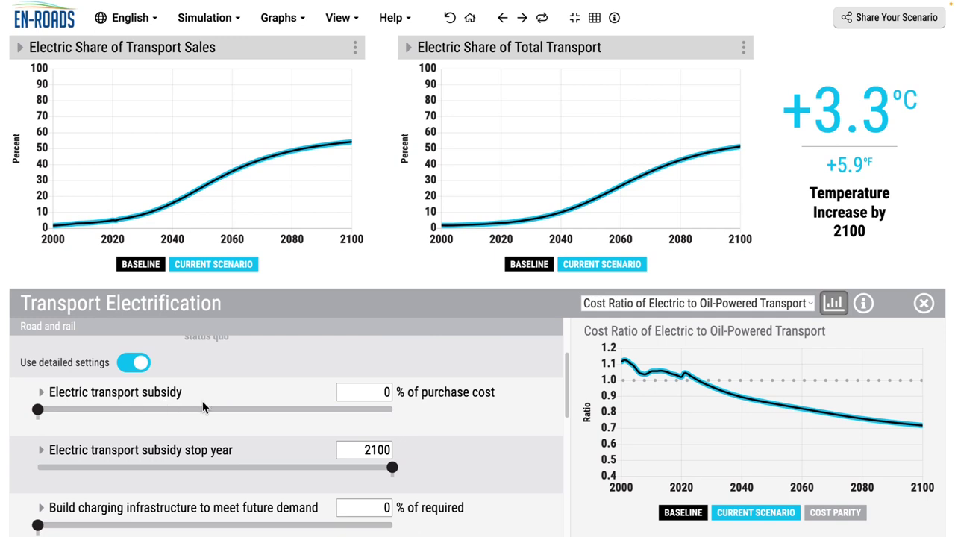
{"action": "left_click", "coordinate": [279, 411]}
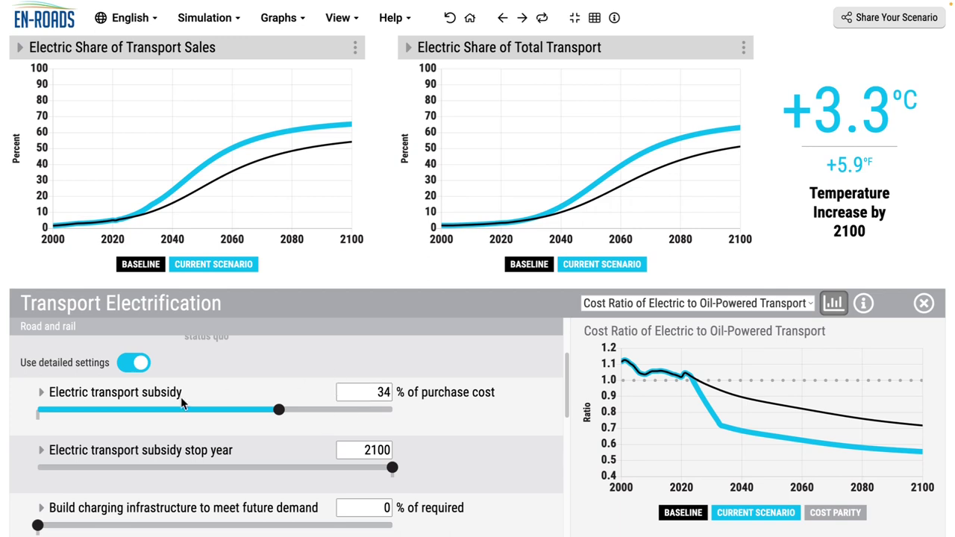
{"action": "left_click", "coordinate": [449, 17]}
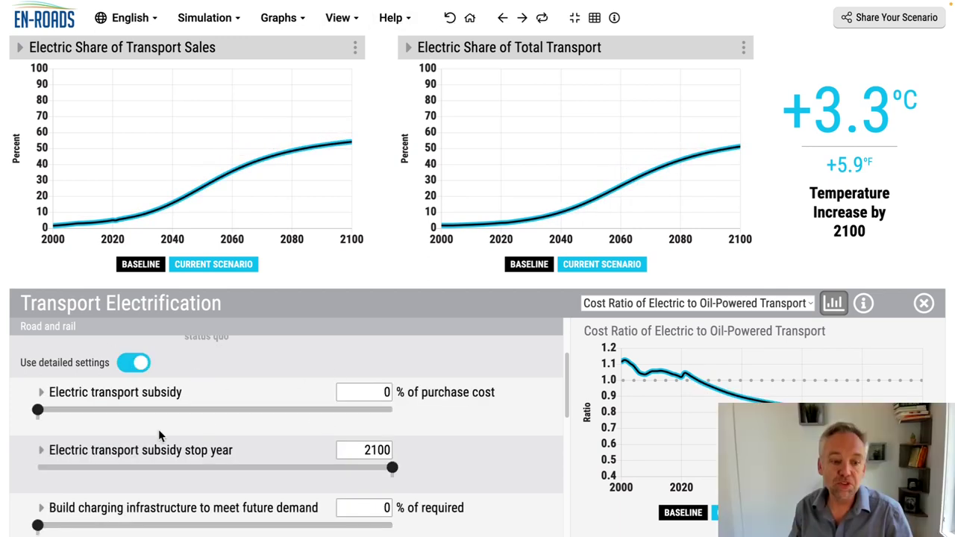
Set charging infrastructure for future demand to 61% of required and the electric transport subsidy to 30% of purchase cost
{"action": "scroll", "coordinate": [161, 441], "scroll_direction": "down", "scroll_amount": 1}
{"action": "scroll", "coordinate": [161, 441], "scroll_direction": "down", "scroll_amount": 1}
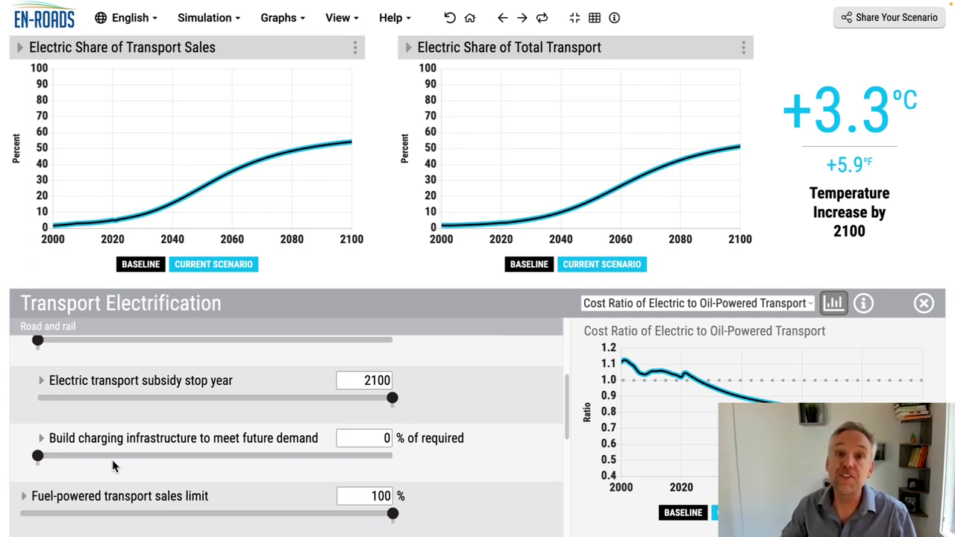
{"action": "left_click", "coordinate": [254, 458]}
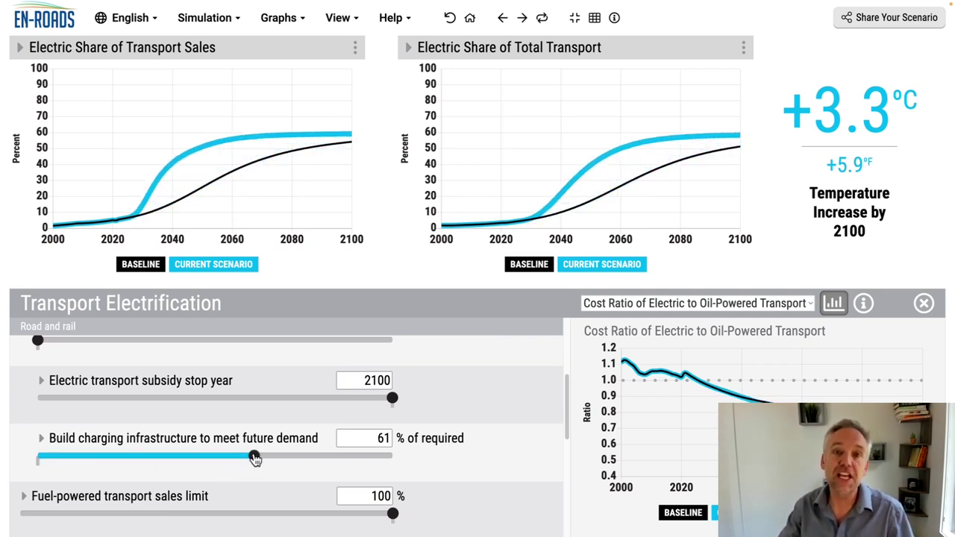
{"action": "scroll", "coordinate": [251, 453], "scroll_direction": "up", "scroll_amount": 3}
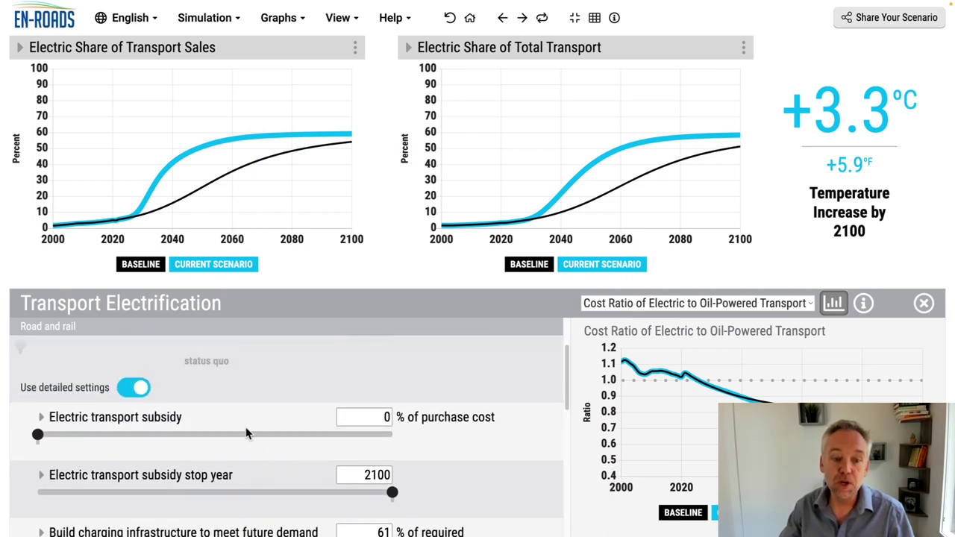
{"action": "left_click", "coordinate": [251, 435]}
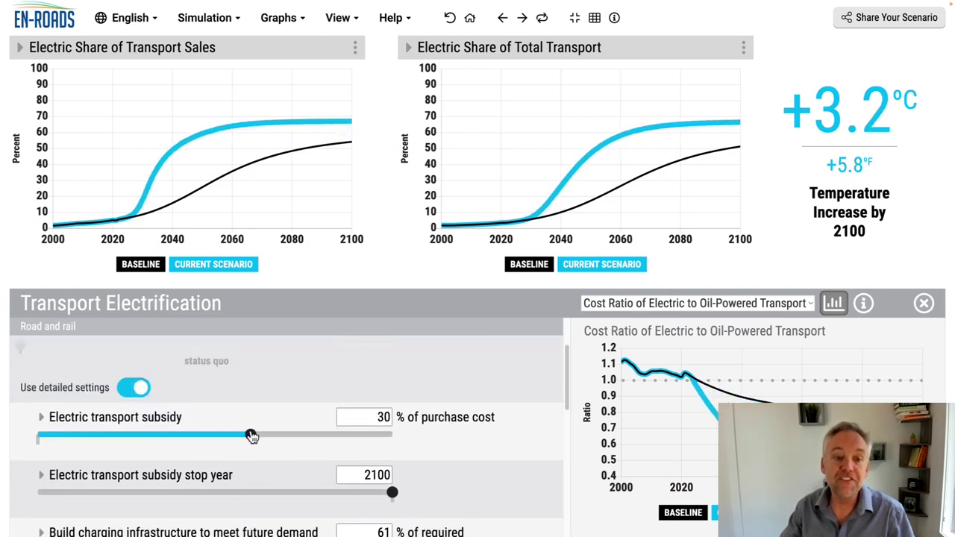
Try the combined electric transport subsidy and charging infrastructure at 35% with detailed settings off, and reset and close the policy
{"action": "left_click", "coordinate": [137, 389]}
{"action": "scroll", "coordinate": [144, 399], "scroll_direction": "up", "scroll_amount": 1}
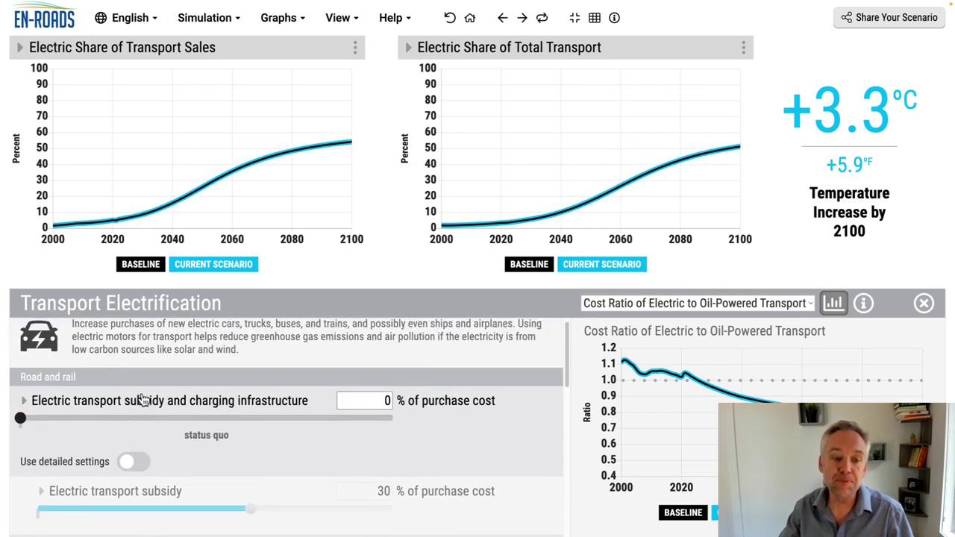
{"action": "left_click", "coordinate": [294, 423]}
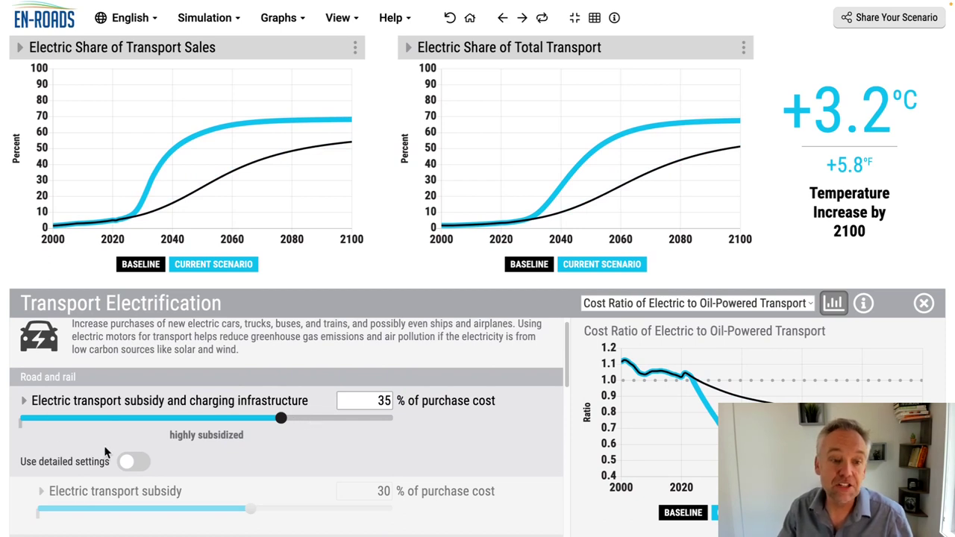
{"action": "left_click", "coordinate": [450, 18]}
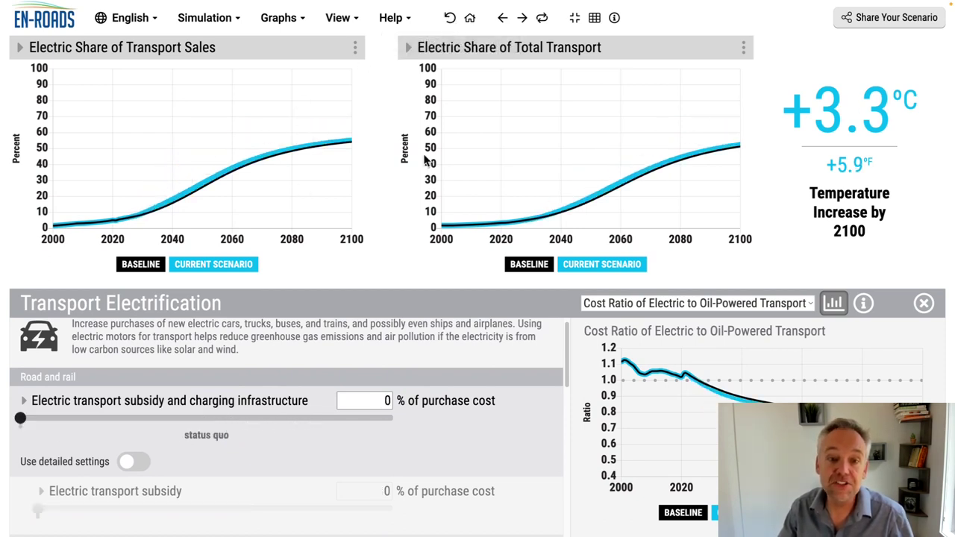
{"action": "key", "text": "Escape"}
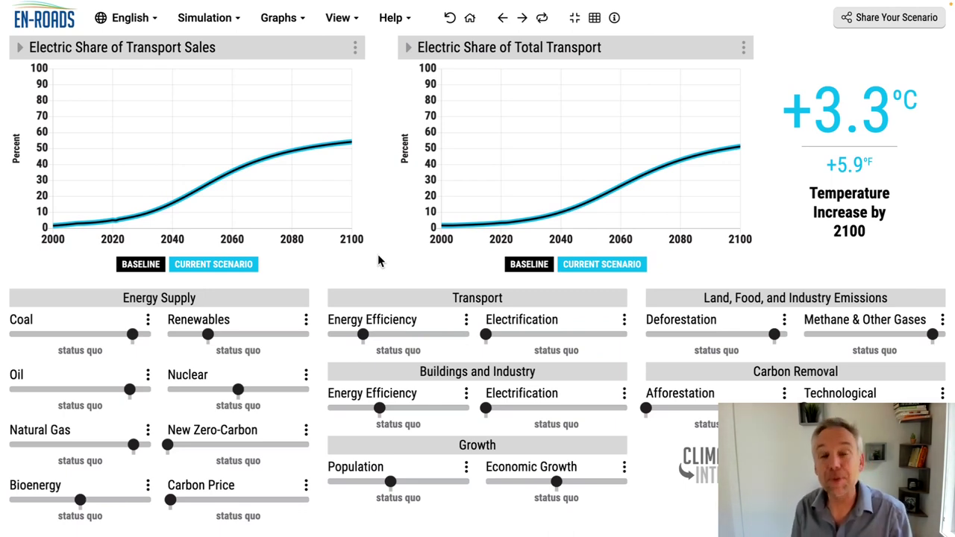
Set the Renewables policy to highly subsidized
{"action": "left_click", "coordinate": [291, 335]}
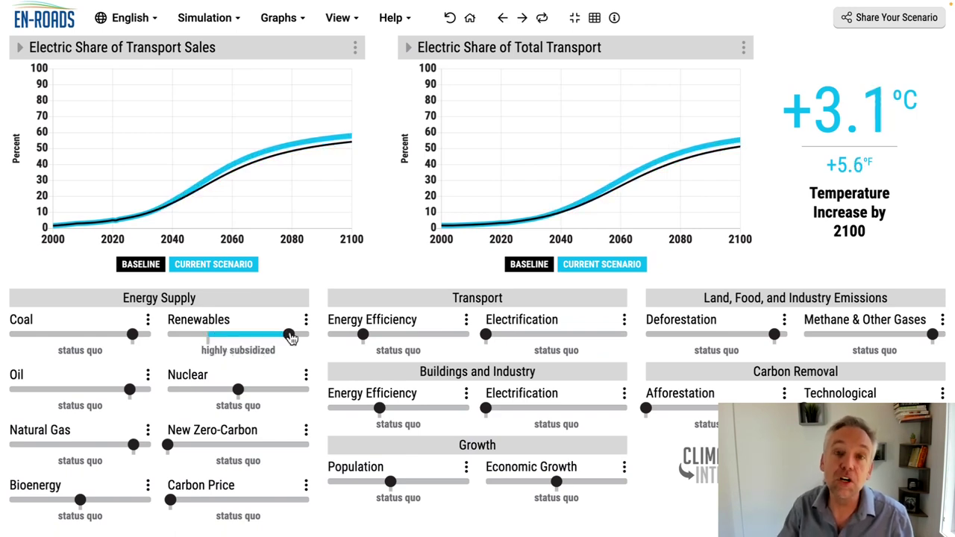
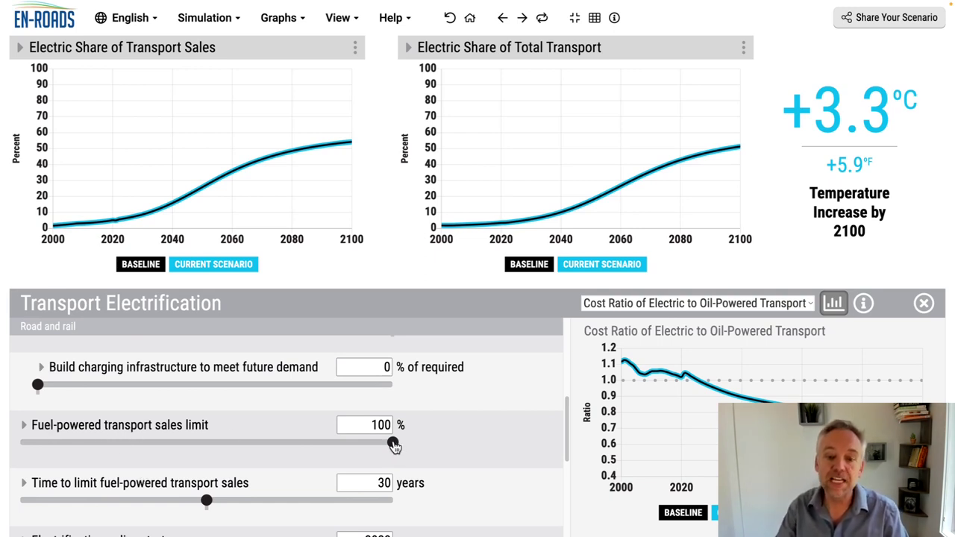
Set the fuel-powered transport sales limit to 18% for road and rail and 9% for air and water
{"action": "left_click_drag", "start_coordinate": [394, 445], "coordinate": [88, 450]}
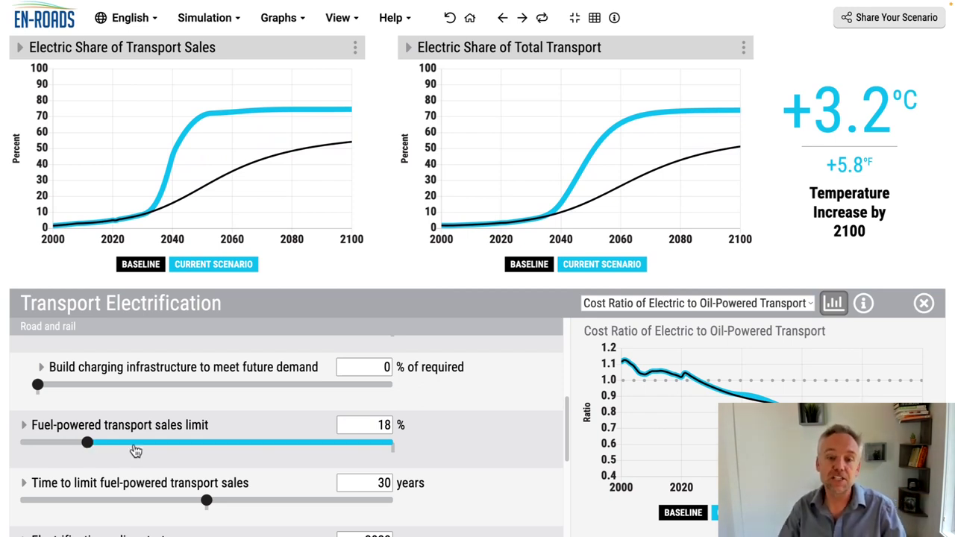
{"action": "scroll", "coordinate": [486, 426], "scroll_direction": "down", "scroll_amount": 1}
{"action": "scroll", "coordinate": [486, 426], "scroll_direction": "down", "scroll_amount": 1}
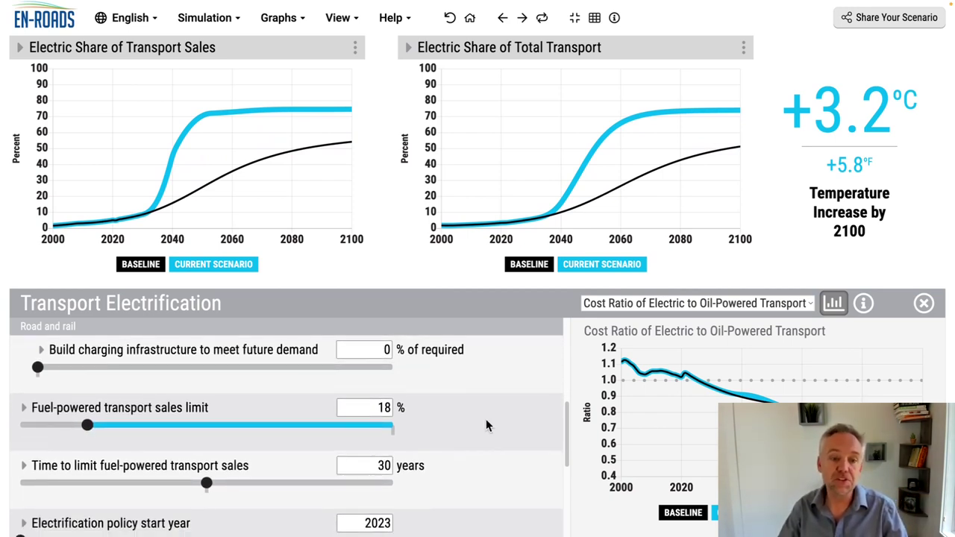
{"action": "scroll", "coordinate": [486, 425], "scroll_direction": "down", "scroll_amount": 1}
{"action": "scroll", "coordinate": [486, 425], "scroll_direction": "down", "scroll_amount": 1}
{"action": "scroll", "coordinate": [486, 425], "scroll_direction": "up", "scroll_amount": 5}
{"action": "scroll", "coordinate": [486, 424], "scroll_direction": "down", "scroll_amount": 6}
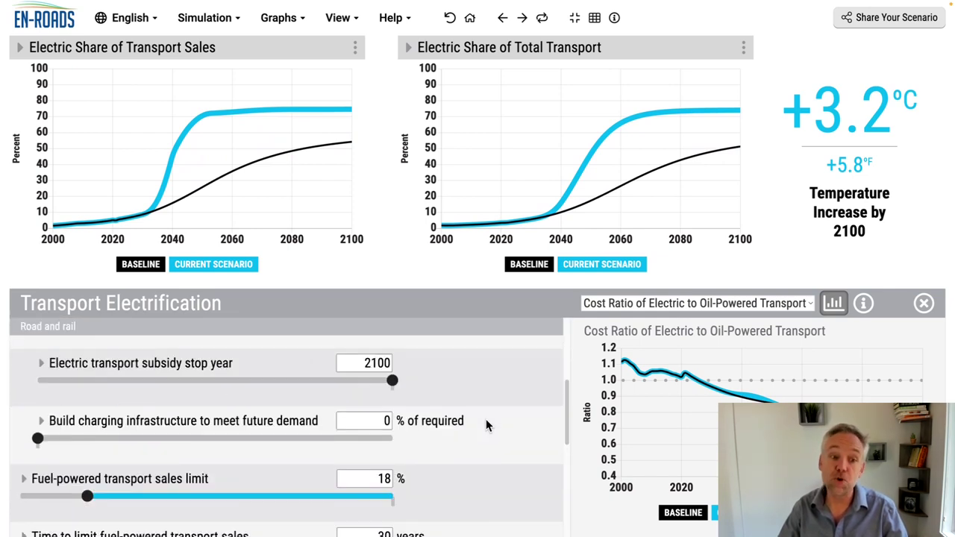
{"action": "scroll", "coordinate": [486, 425], "scroll_direction": "down", "scroll_amount": 2}
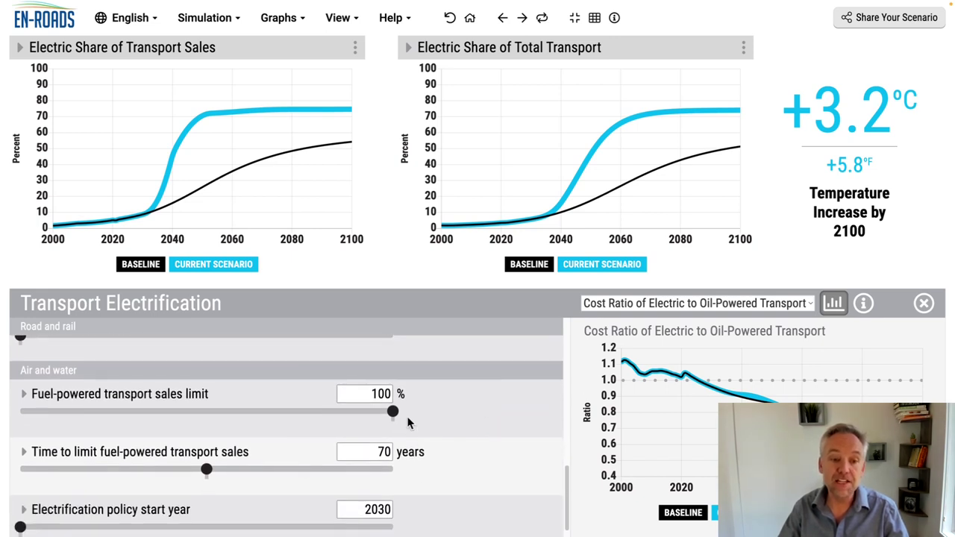
{"action": "left_click_drag", "start_coordinate": [393, 414], "coordinate": [54, 422]}
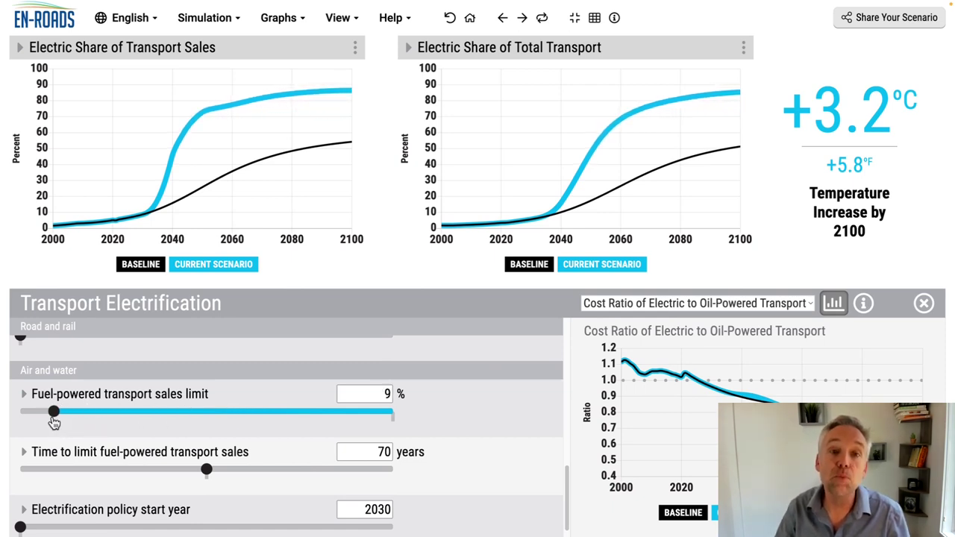
Close the Transport Electrification settings and reset all policies to the status quo
{"action": "left_click", "coordinate": [382, 261]}
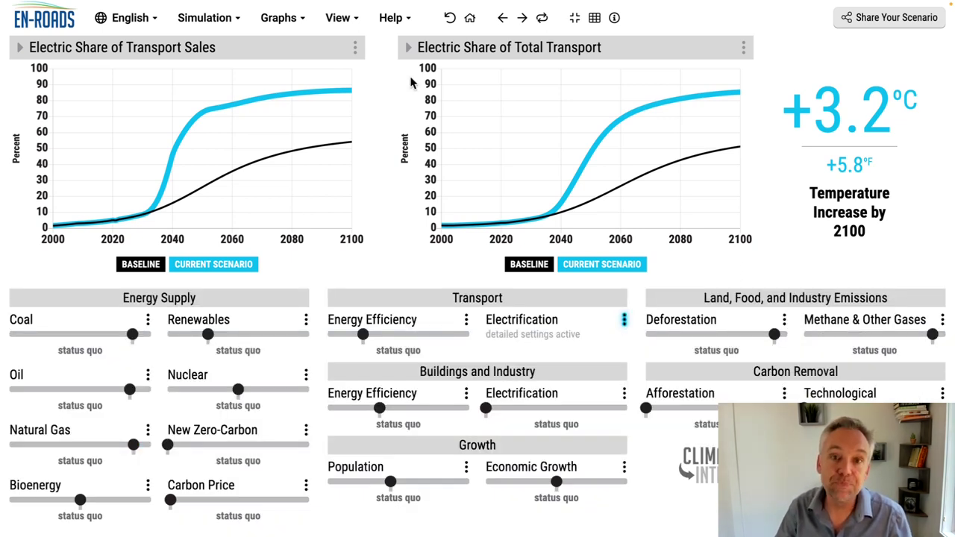
{"action": "left_click", "coordinate": [450, 18]}
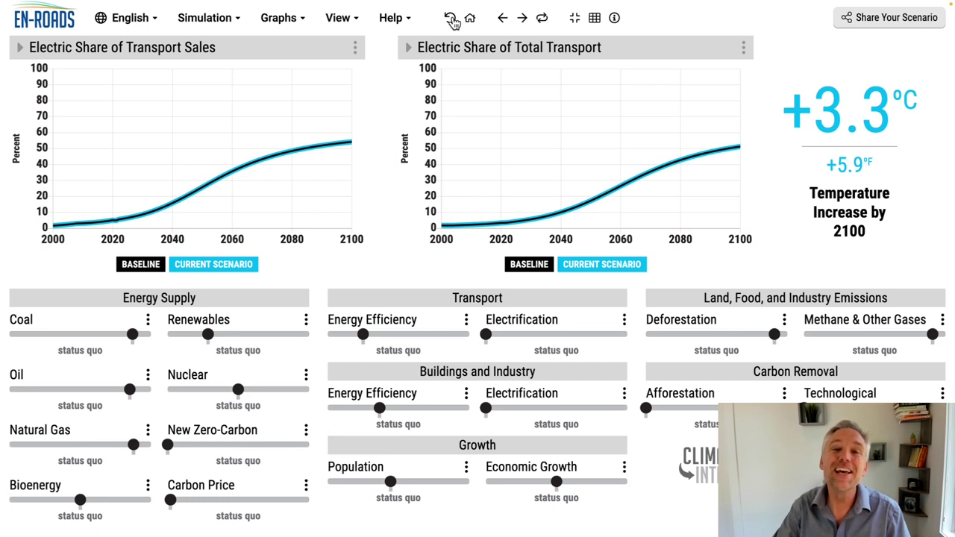
Try Oil at very highly taxed together with a very high Carbon Price, and reset the policies
{"action": "left_click", "coordinate": [32, 391]}
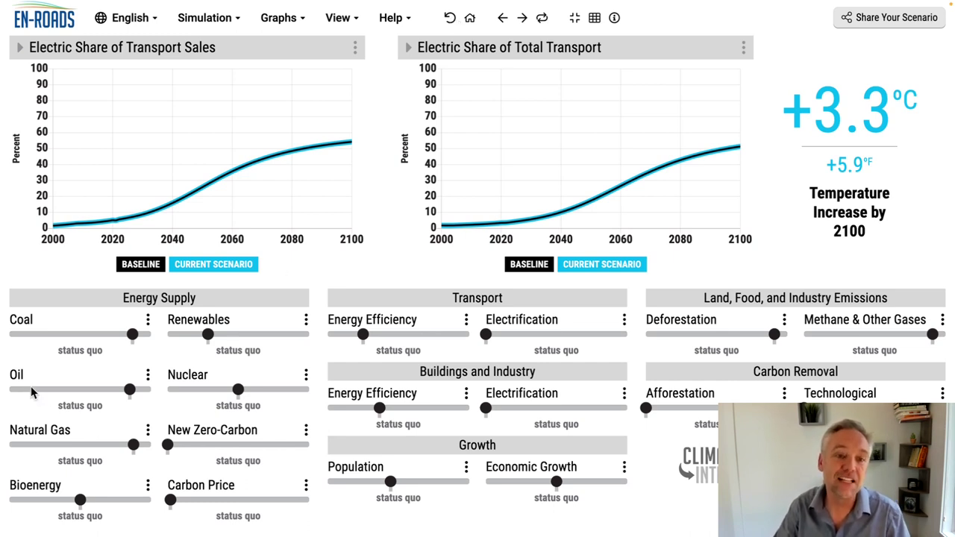
{"action": "left_click", "coordinate": [255, 504]}
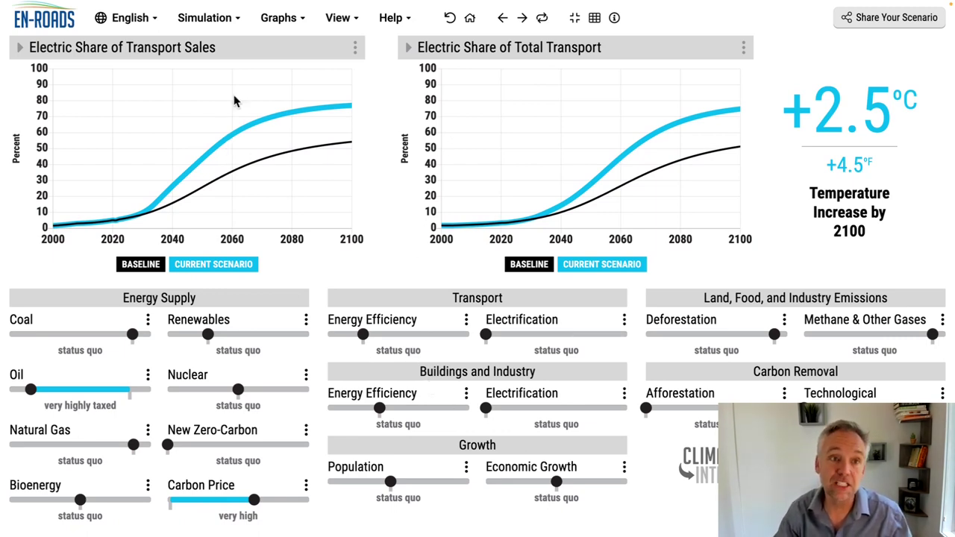
{"action": "left_click", "coordinate": [452, 17]}
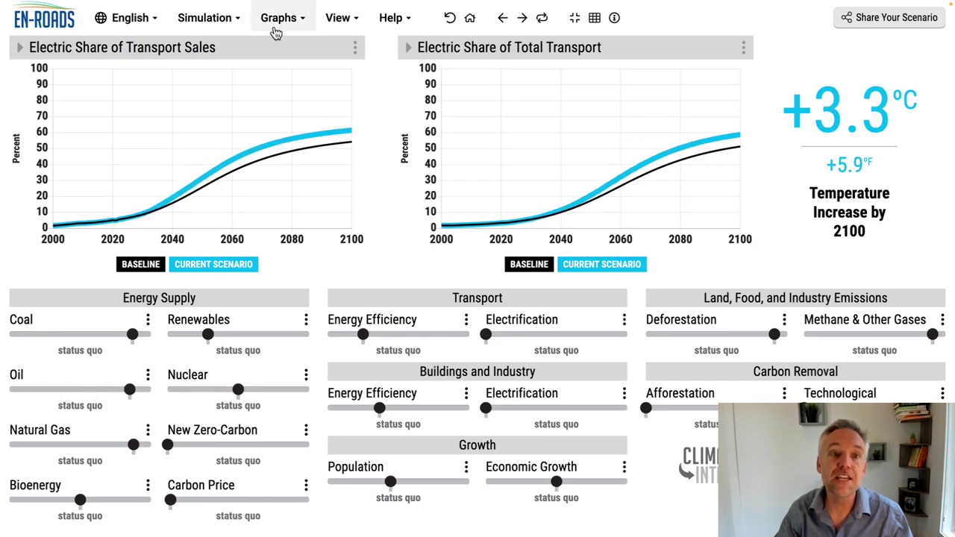
Switch the two graphs to Electric Share of Buildings & Industry Equipment Sales and Electric Share of Total Buildings & Industry Equipment
{"action": "left_click", "coordinate": [223, 46]}
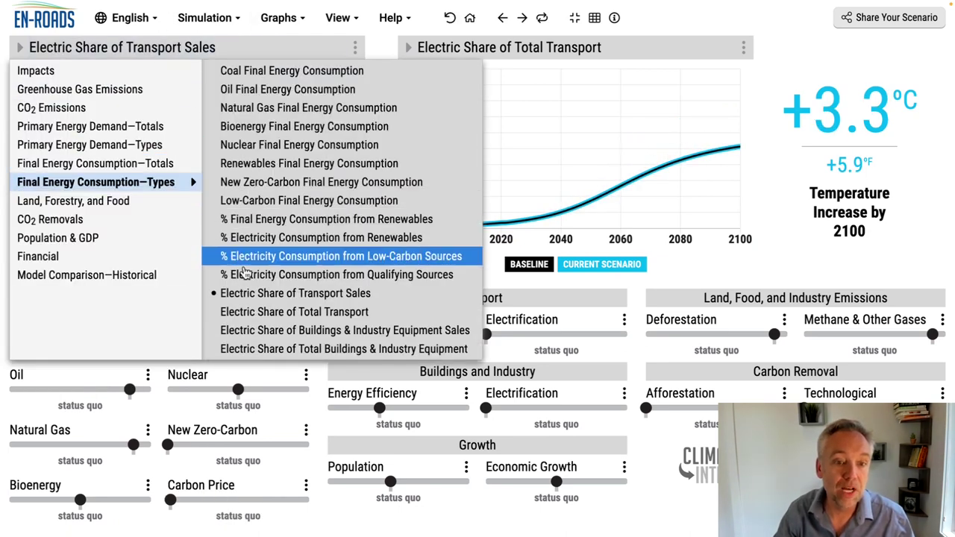
{"action": "left_click", "coordinate": [290, 334]}
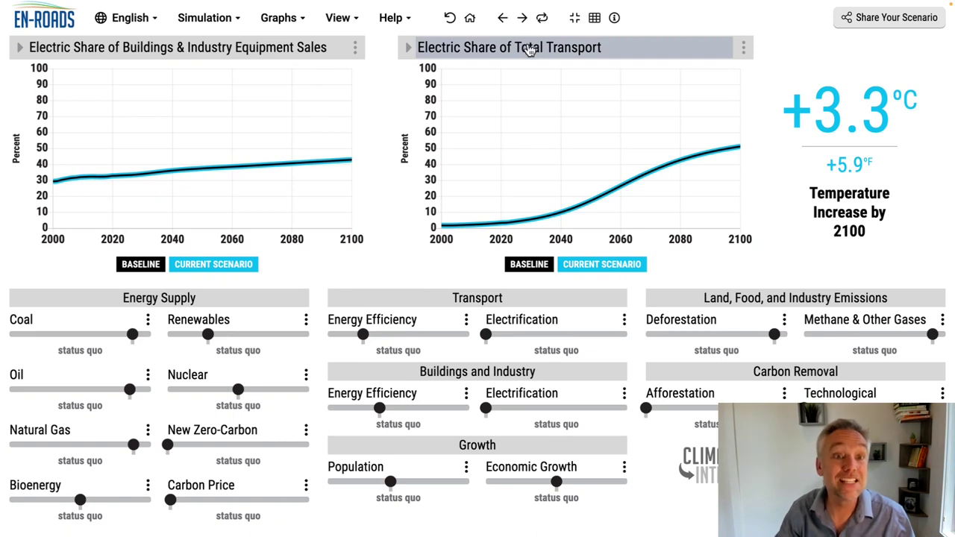
{"action": "left_click", "coordinate": [529, 49]}
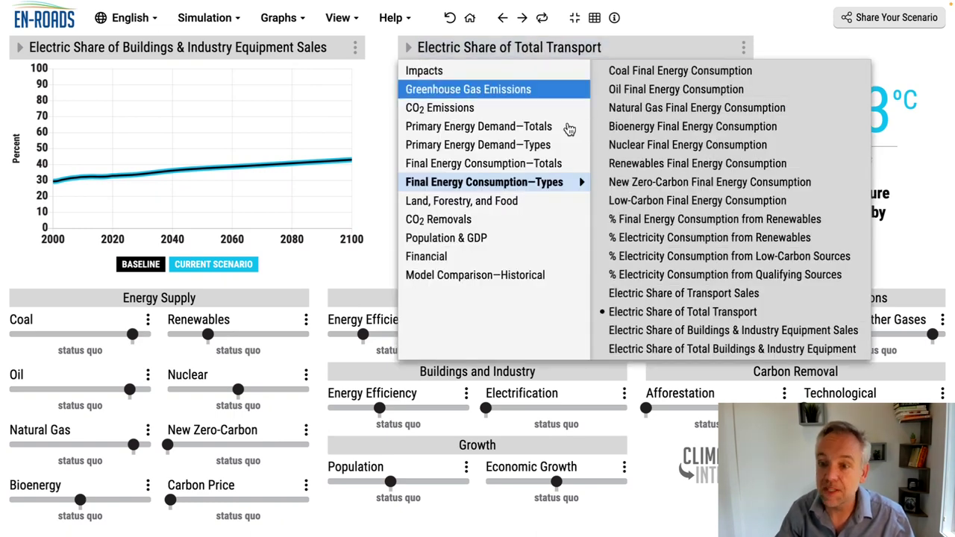
{"action": "left_click", "coordinate": [693, 349]}
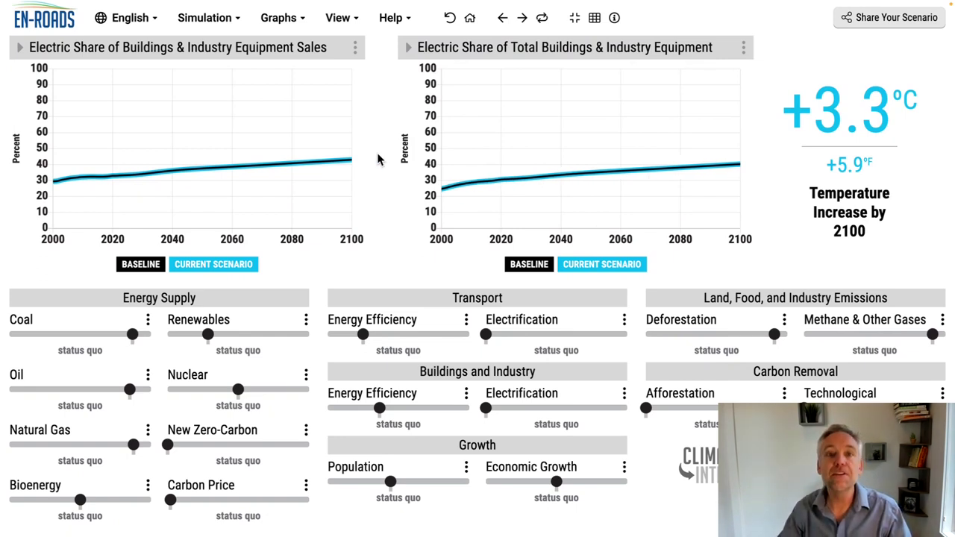
Try a 47% electric equipment subsidy in the Buildings and Industry Electrification settings, and return it to 0%
{"action": "left_click", "coordinate": [620, 411]}
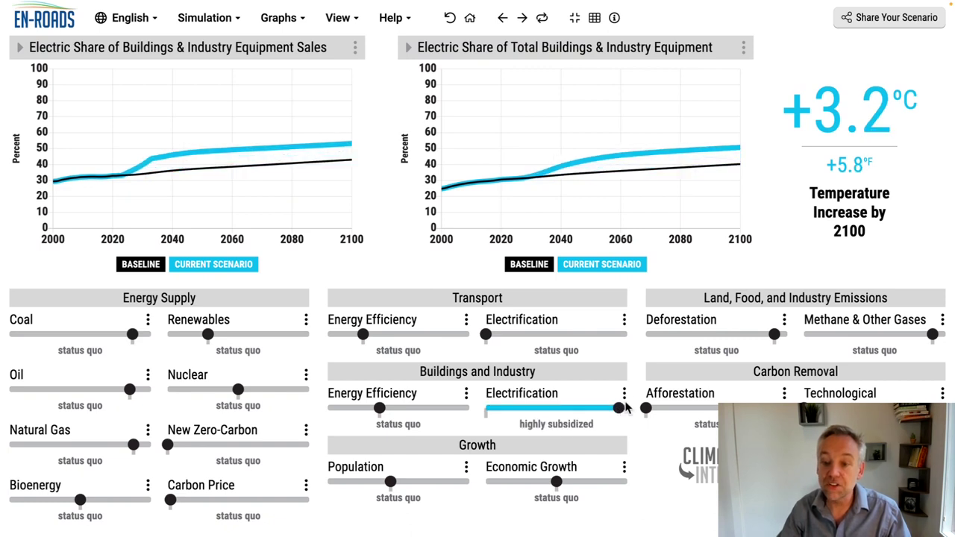
{"action": "left_click", "coordinate": [624, 394]}
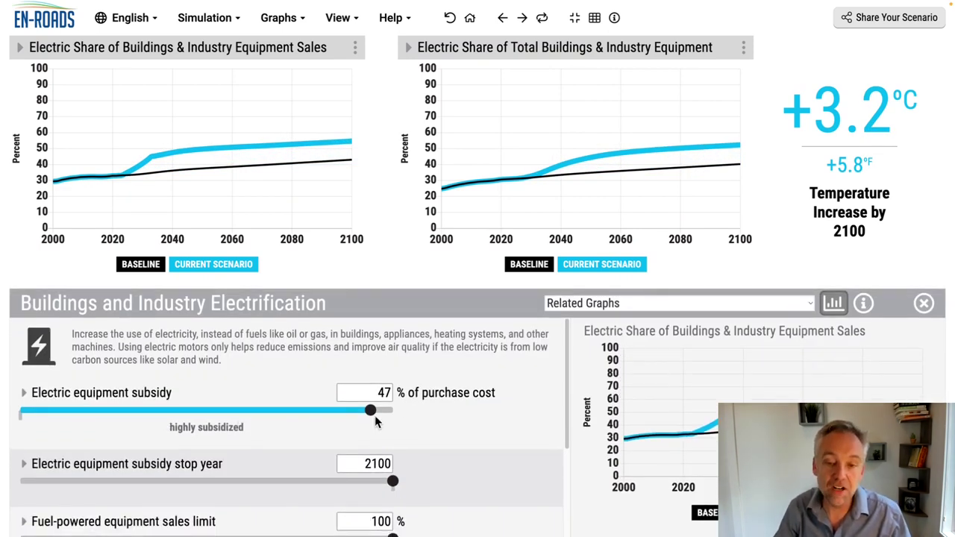
{"action": "left_click_drag", "start_coordinate": [372, 411], "coordinate": [5, 410]}
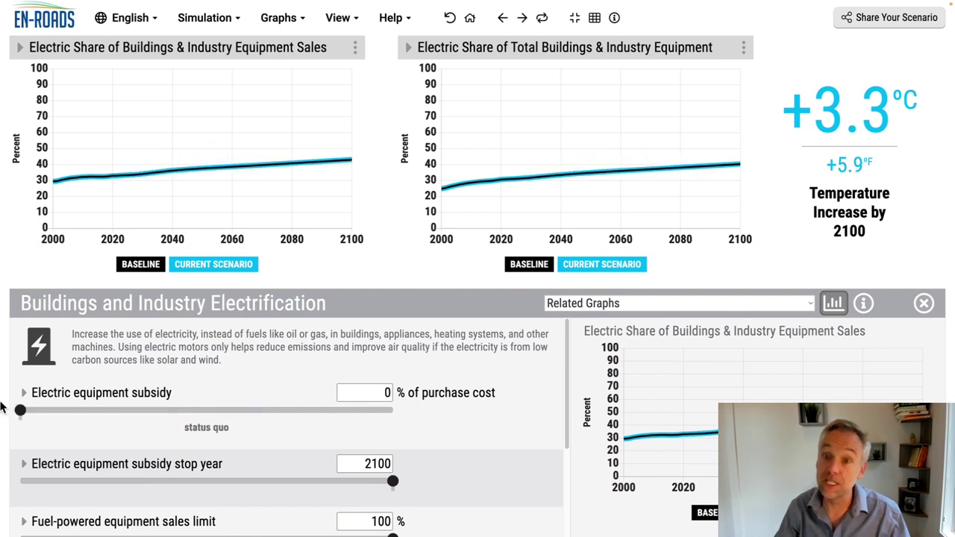
Try lowering the fuel-powered equipment sales limit, return it to 100%, and close the Buildings and Industry Electrification settings
{"action": "scroll", "coordinate": [235, 457], "scroll_direction": "down", "scroll_amount": 1}
{"action": "scroll", "coordinate": [235, 457], "scroll_direction": "down", "scroll_amount": 2}
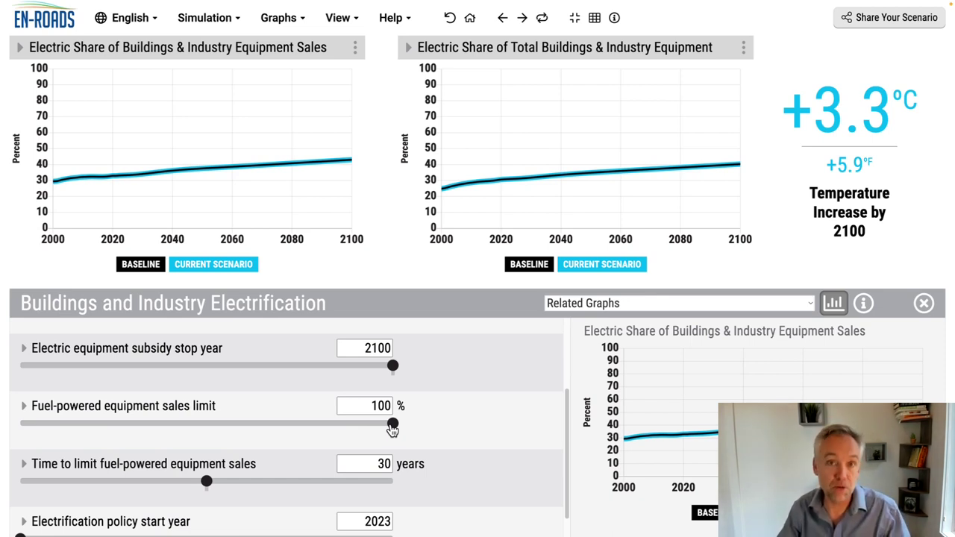
{"action": "left_click_drag", "start_coordinate": [393, 429], "coordinate": [405, 457]}
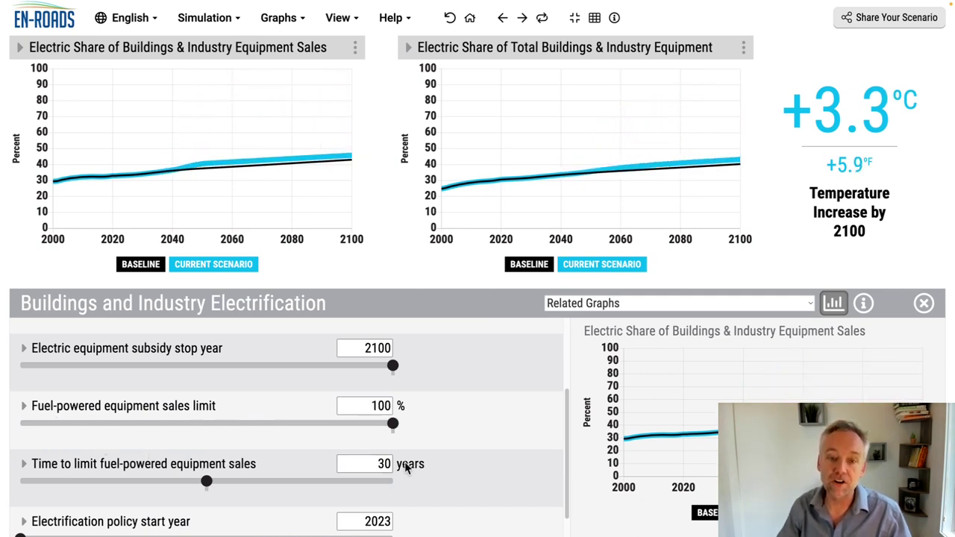
{"action": "left_click", "coordinate": [391, 266]}
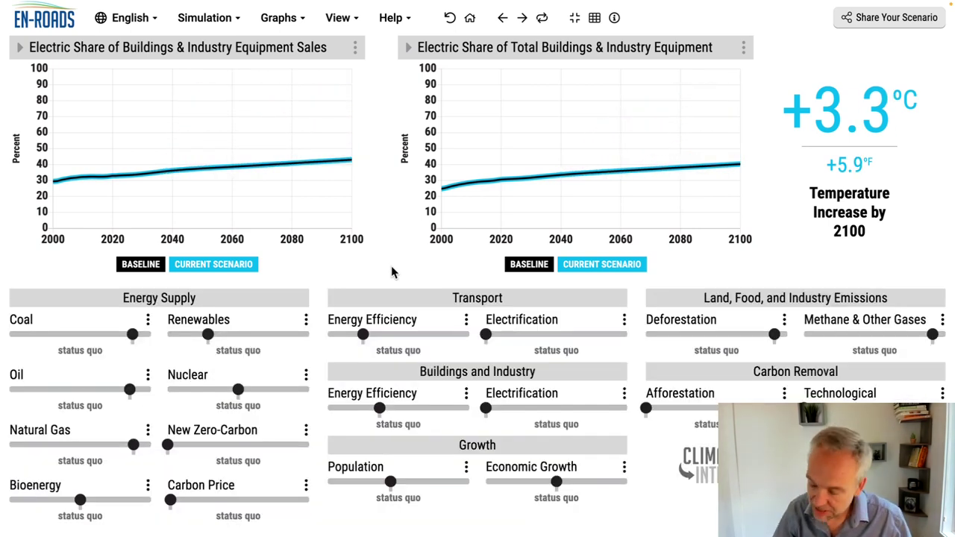
Open the model assumptions, expand Electrification under Energy, and review its cost-of-ownership, charging infrastructure, progress ratio and capital cost settings
{"action": "left_click", "coordinate": [198, 24]}
{"action": "left_click", "coordinate": [220, 103]}
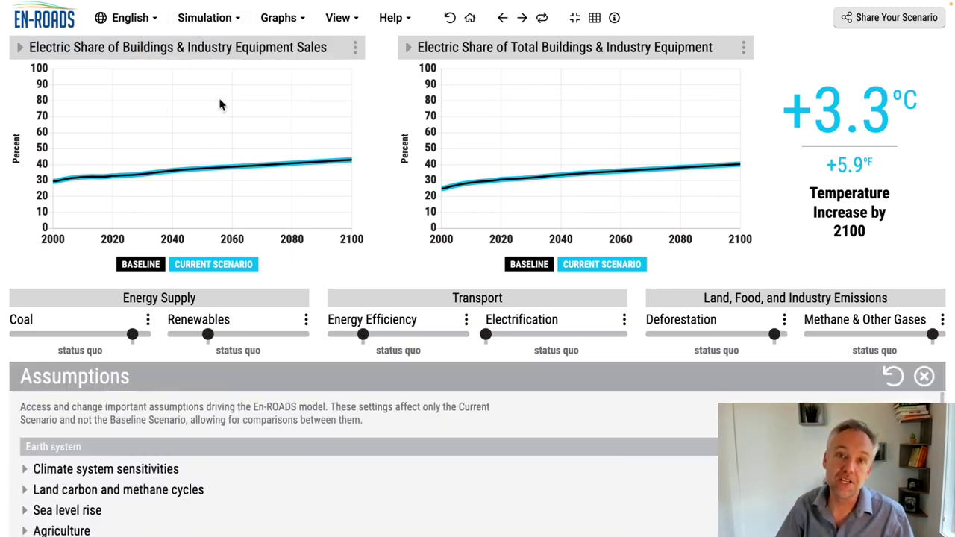
{"action": "scroll", "coordinate": [219, 442], "scroll_direction": "down", "scroll_amount": 5}
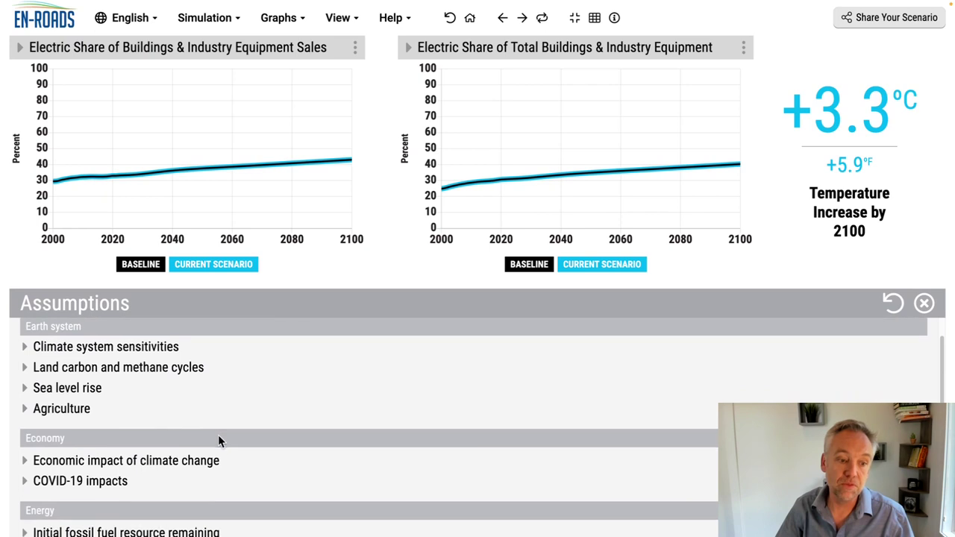
{"action": "scroll", "coordinate": [219, 442], "scroll_direction": "down", "scroll_amount": 2}
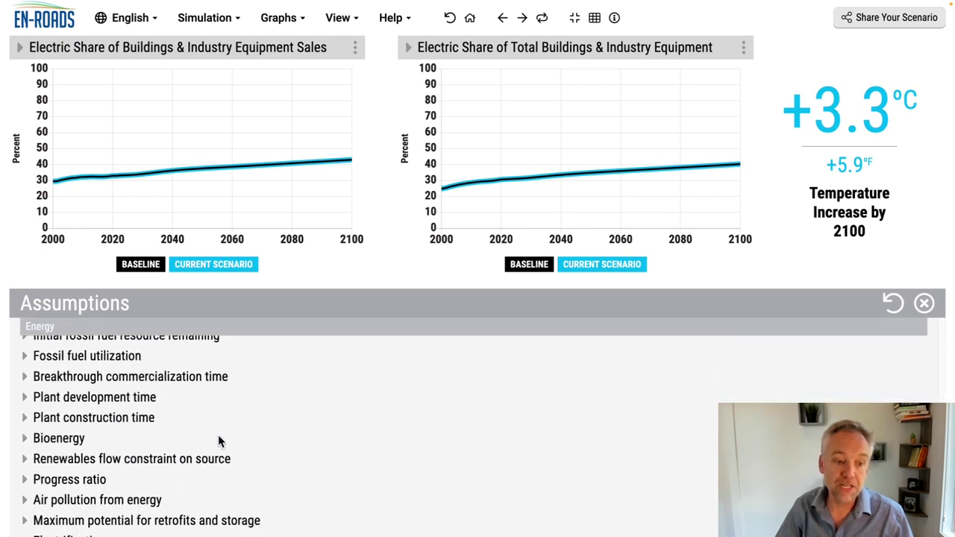
{"action": "scroll", "coordinate": [218, 442], "scroll_direction": "down", "scroll_amount": 2}
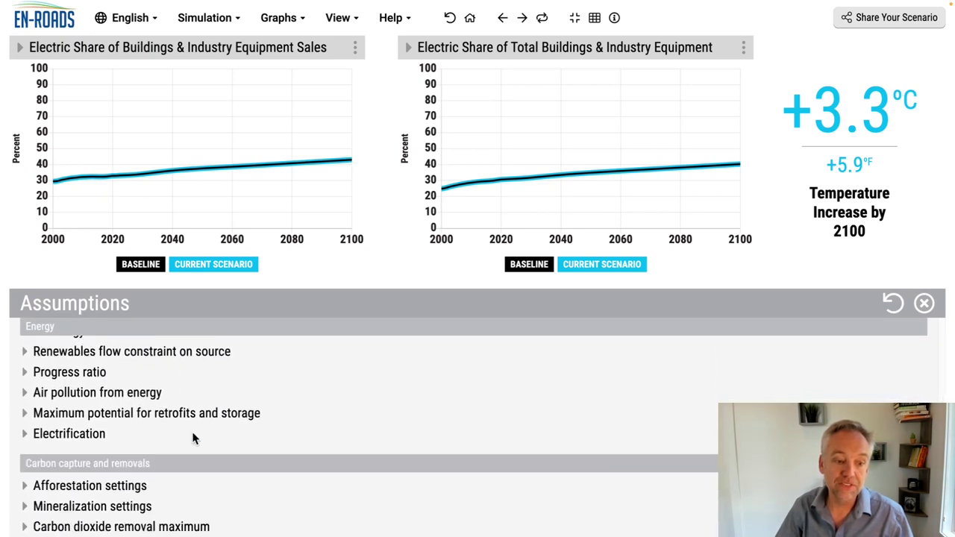
{"action": "left_click", "coordinate": [27, 435]}
{"action": "scroll", "coordinate": [155, 433], "scroll_direction": "down", "scroll_amount": 2}
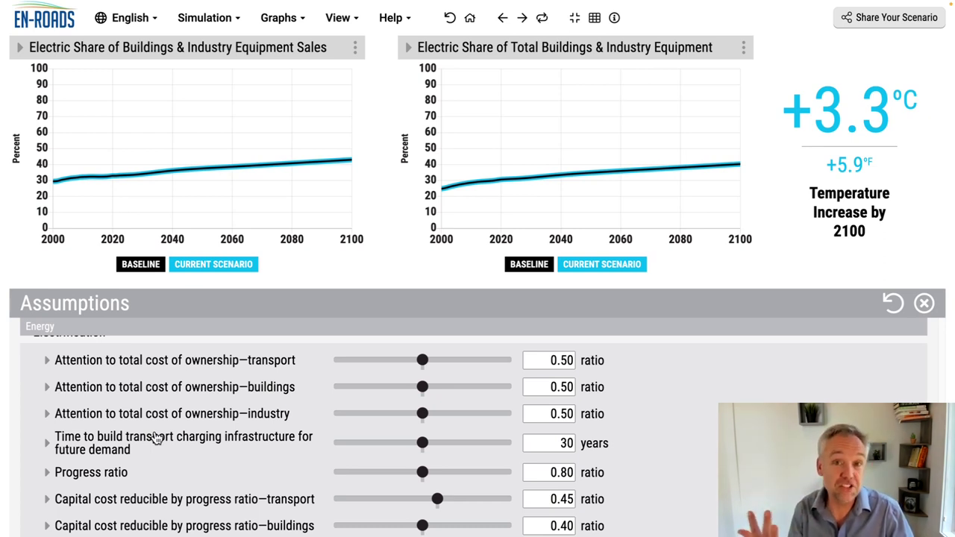
{"action": "scroll", "coordinate": [156, 441], "scroll_direction": "down", "scroll_amount": 1}
{"action": "scroll", "coordinate": [157, 439], "scroll_direction": "down", "scroll_amount": 2}
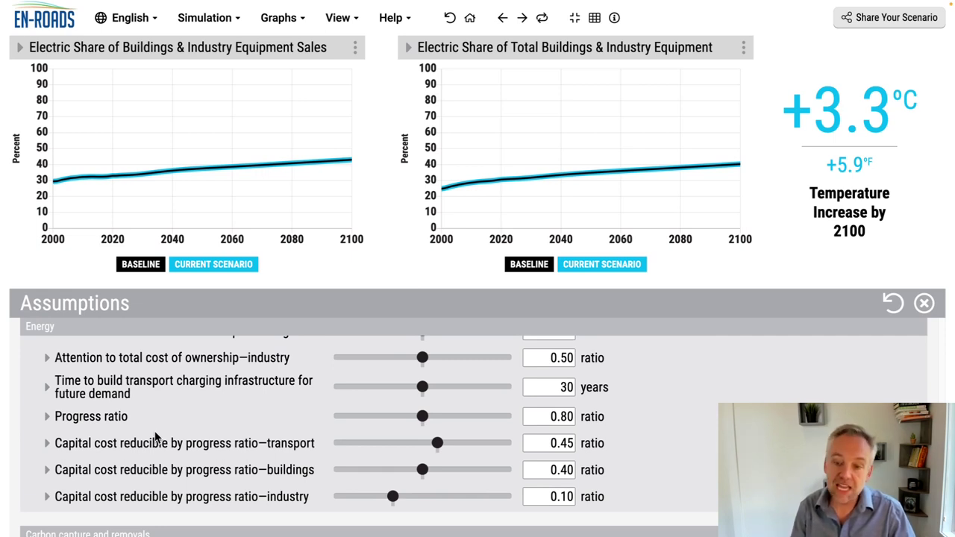
{"action": "scroll", "coordinate": [157, 437], "scroll_direction": "down", "scroll_amount": 1}
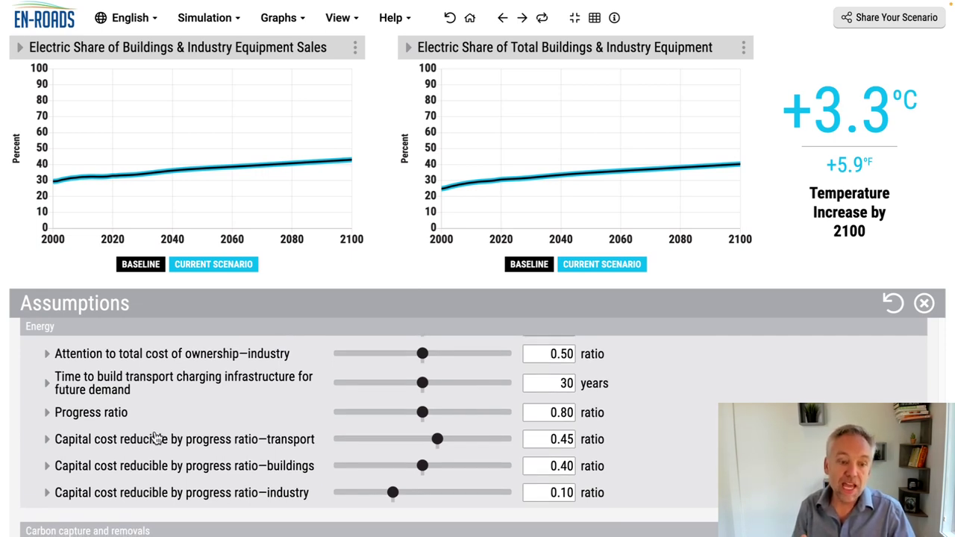